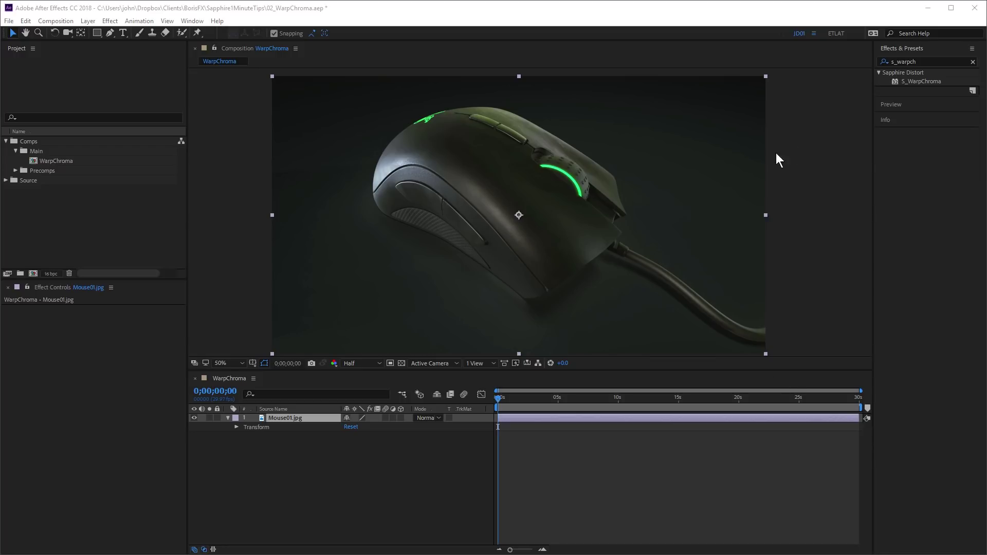
Apply the S_WarpChroma effect to the Mouse01.jpg layer and load its Chromatic Aberration - Subtle preset.
{"action": "double_click", "coordinate": [917, 82]}
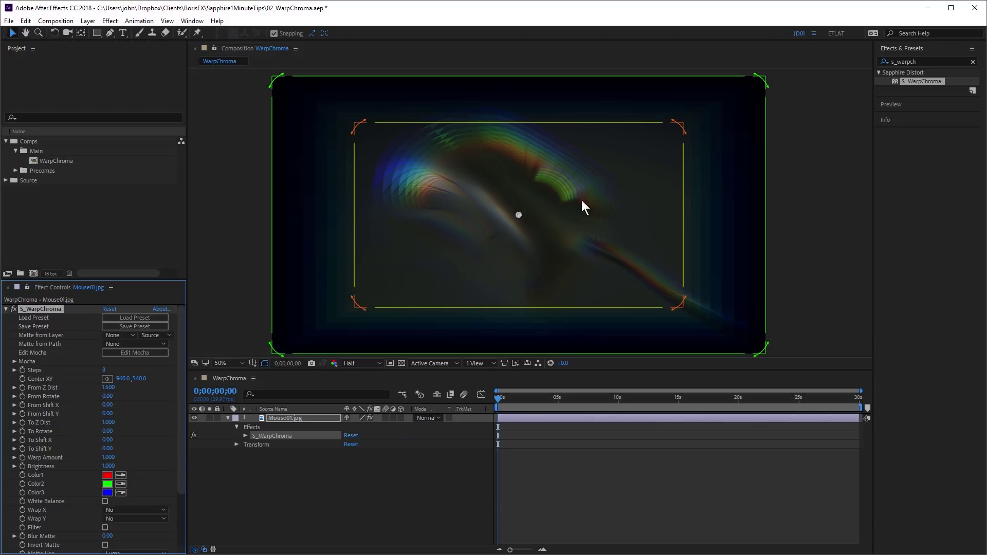
{"action": "left_click", "coordinate": [137, 314]}
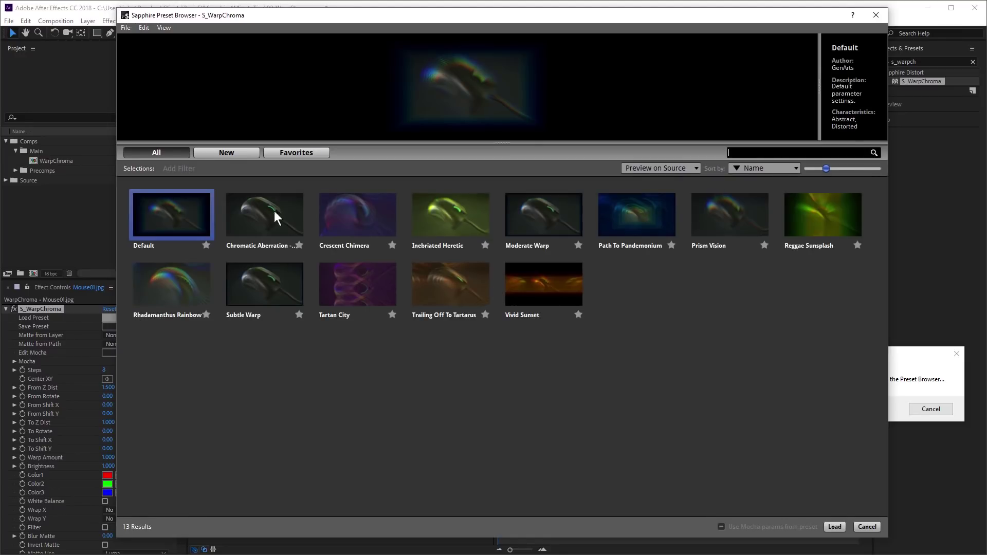
{"action": "mouse_move", "coordinate": [266, 211]}
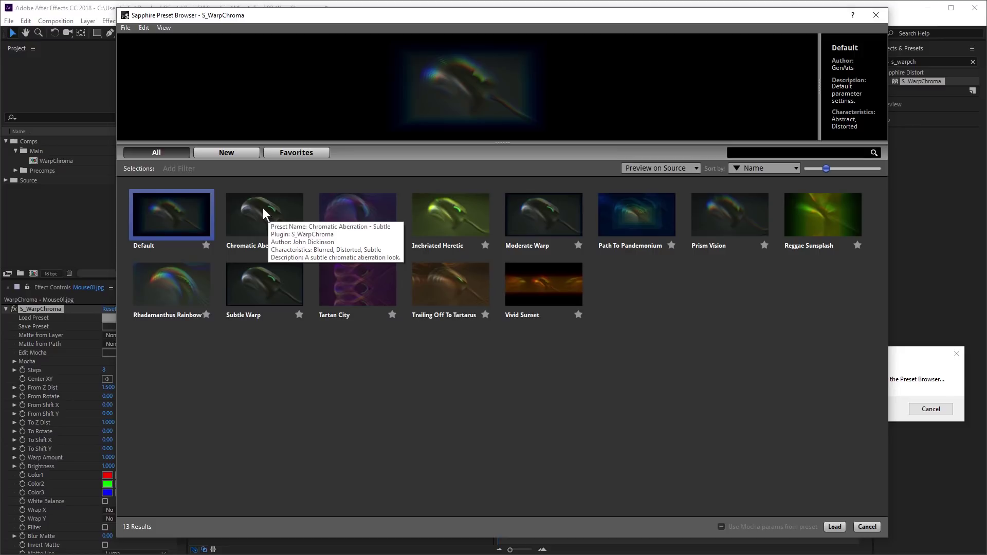
{"action": "double_click", "coordinate": [263, 207]}
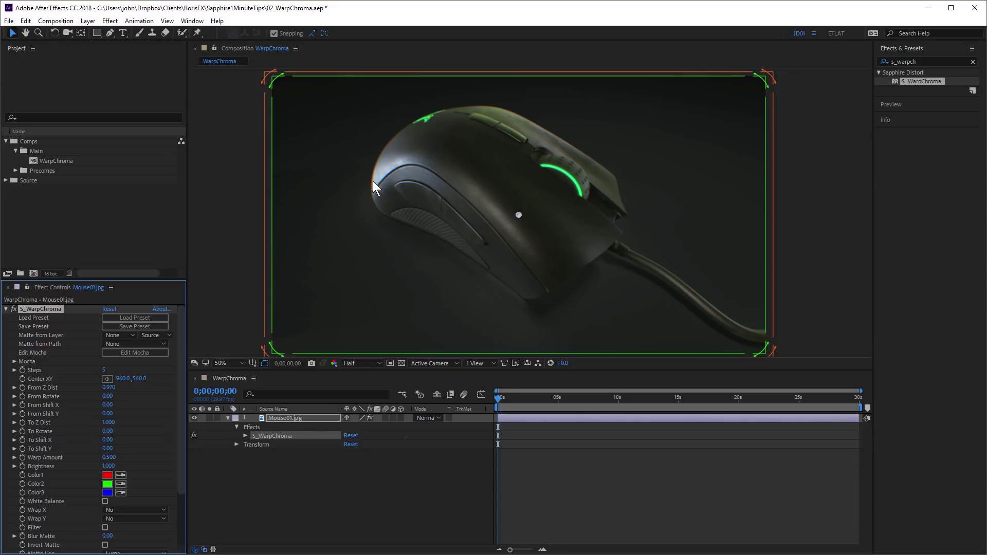
Set the S_WarpChroma Warp Amount to 0.25.
{"action": "scroll", "coordinate": [372, 181], "scroll_direction": "up", "scroll_amount": 4}
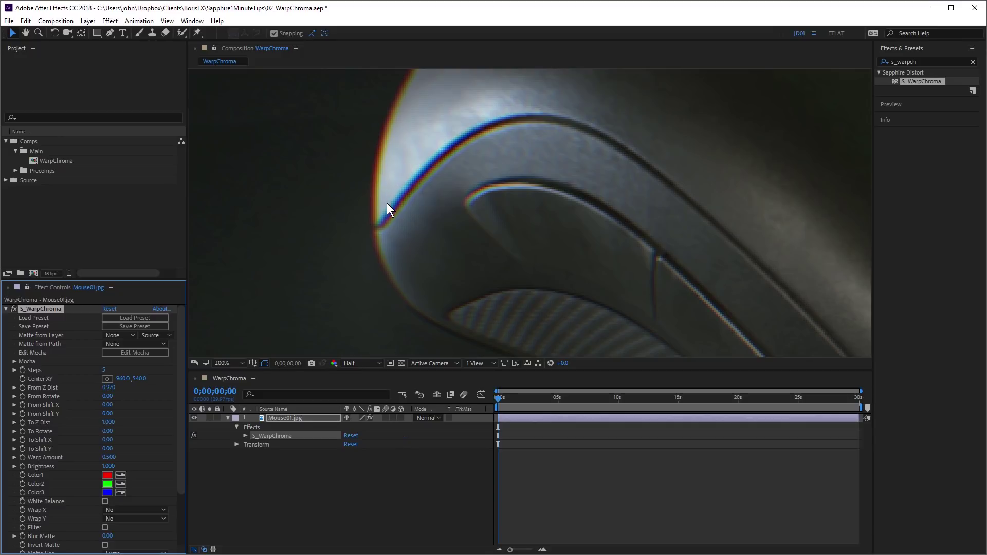
{"action": "left_click", "coordinate": [109, 457]}
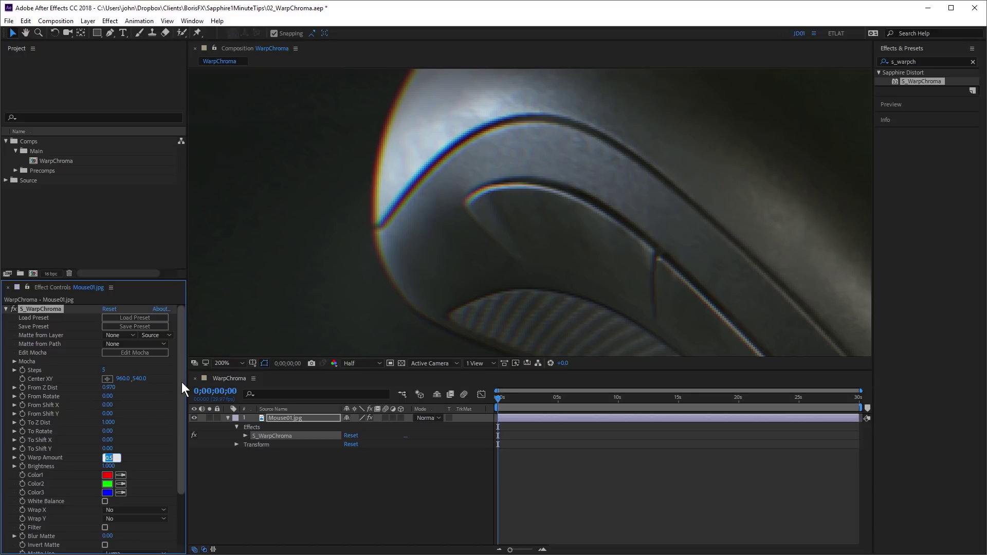
{"action": "type", "text": "0.25"}
{"action": "key", "text": "Return"}
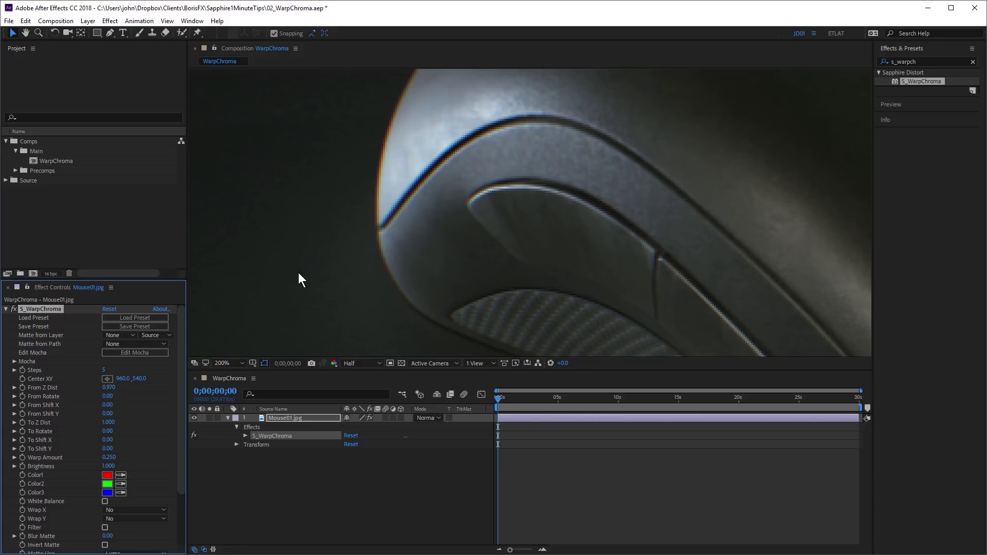
Compare the mouse's edge close up with S_WarpChroma repeatedly switched off and on.
{"action": "scroll", "coordinate": [371, 180], "scroll_direction": "up", "scroll_amount": 2}
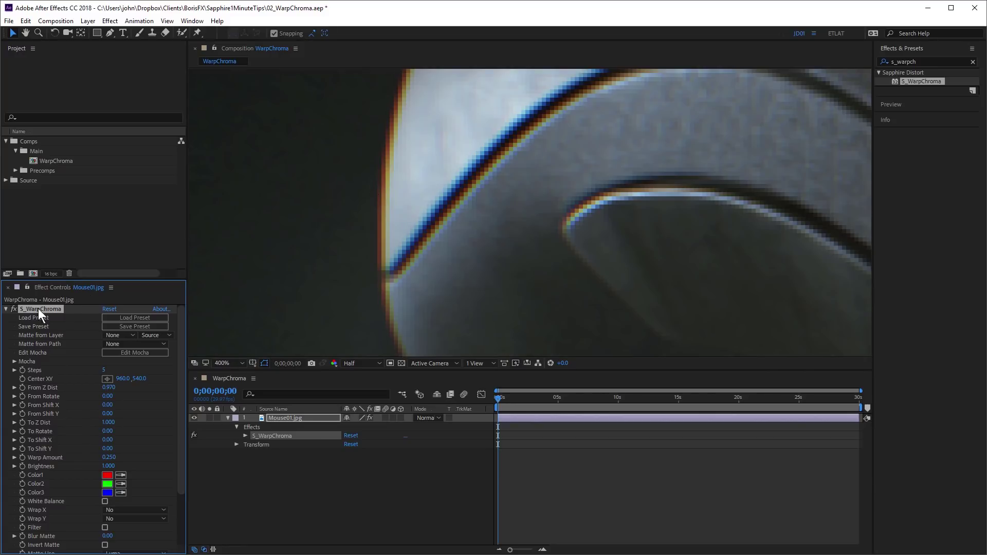
{"action": "left_click", "coordinate": [15, 311]}
{"action": "left_click", "coordinate": [16, 312]}
{"action": "left_click", "coordinate": [15, 311]}
{"action": "left_click", "coordinate": [16, 312]}
{"action": "left_click", "coordinate": [15, 311]}
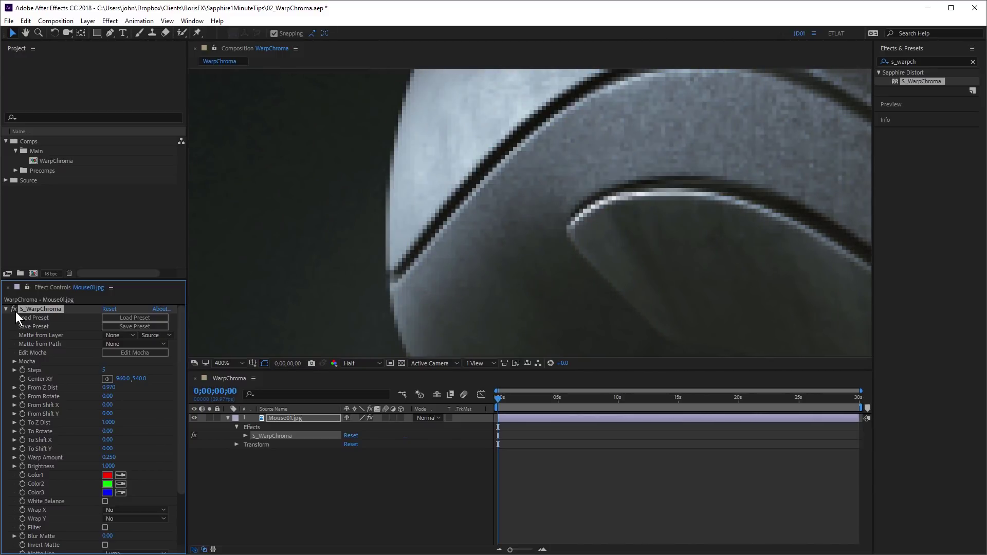
{"action": "left_click", "coordinate": [15, 311]}
{"action": "left_click", "coordinate": [15, 312]}
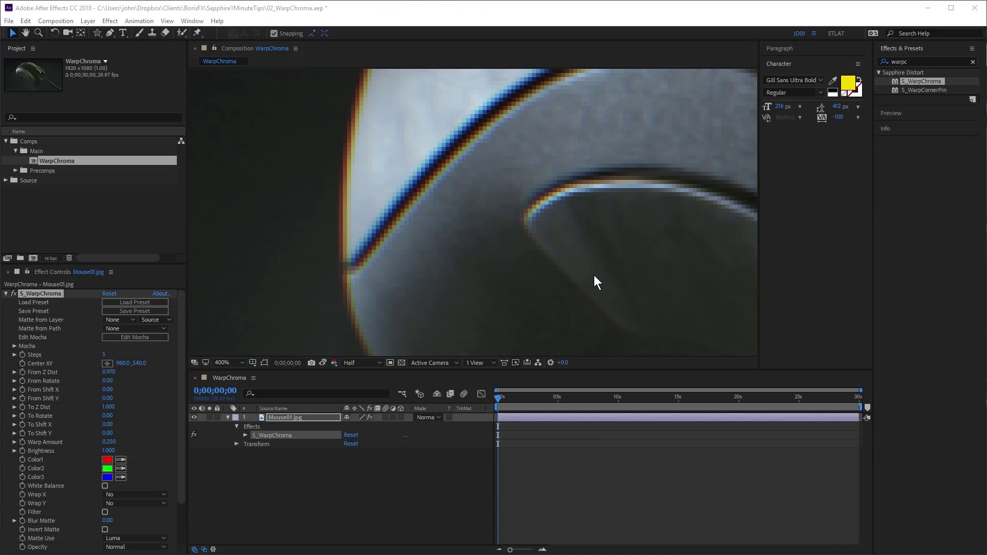
Switch the composition preview resolution to Full and raise the S_WarpChroma Steps value to 18.
{"action": "left_click", "coordinate": [380, 361]}
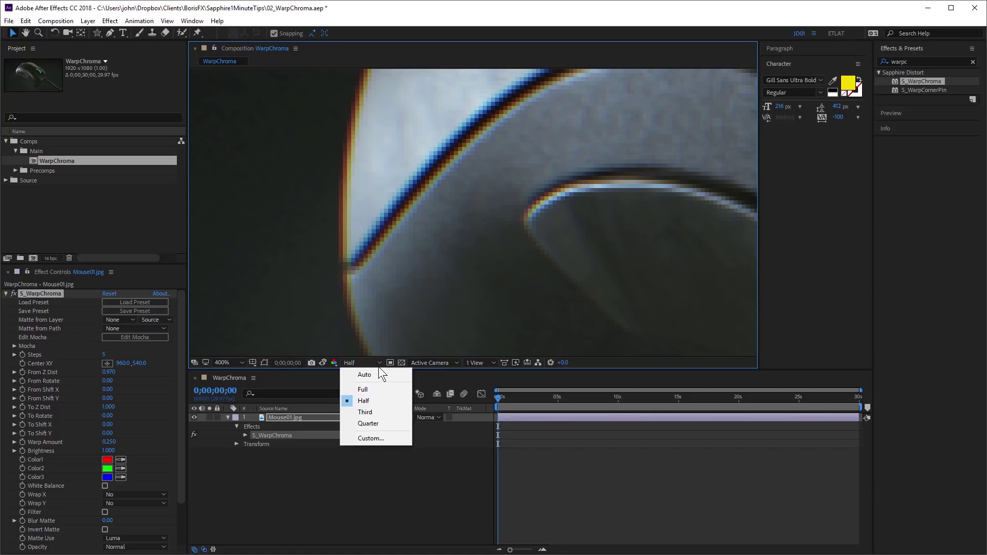
{"action": "left_click", "coordinate": [373, 392]}
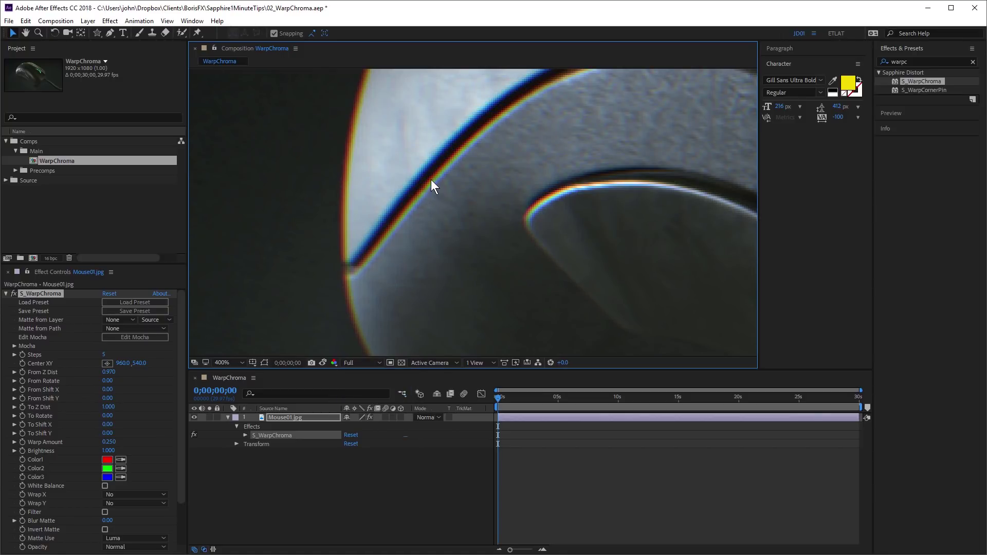
{"action": "key", "text": "period"}
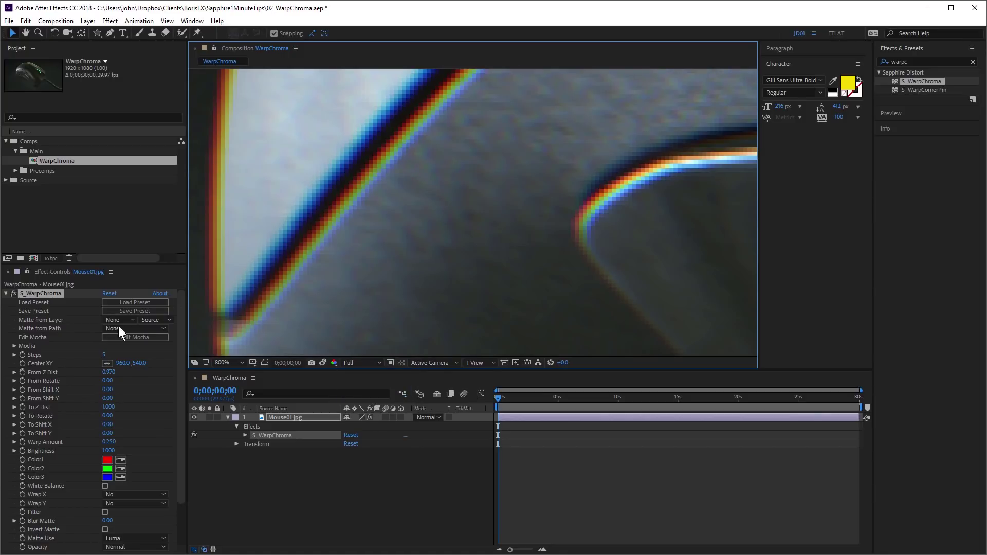
{"action": "left_click", "coordinate": [115, 350]}
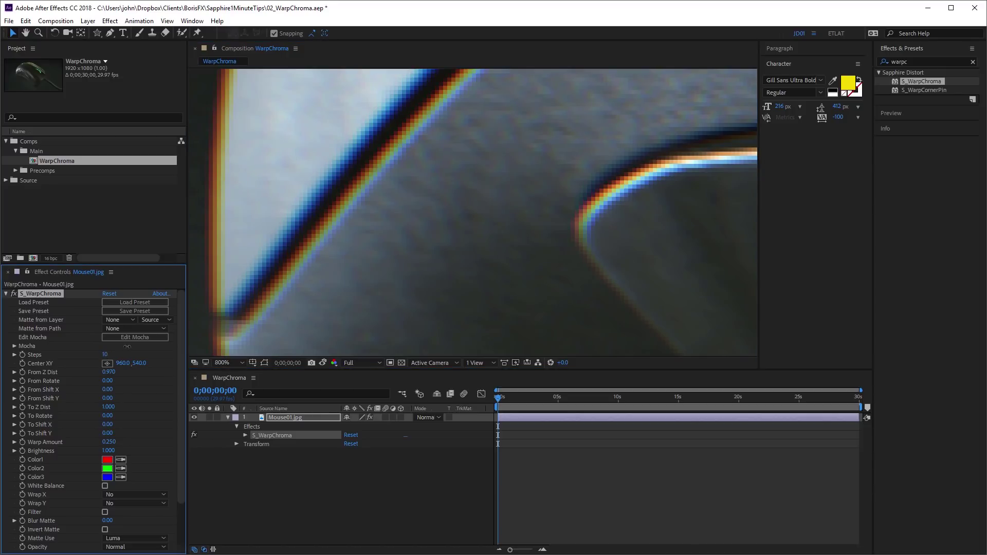
{"action": "left_click_drag", "start_coordinate": [127, 347], "coordinate": [149, 341]}
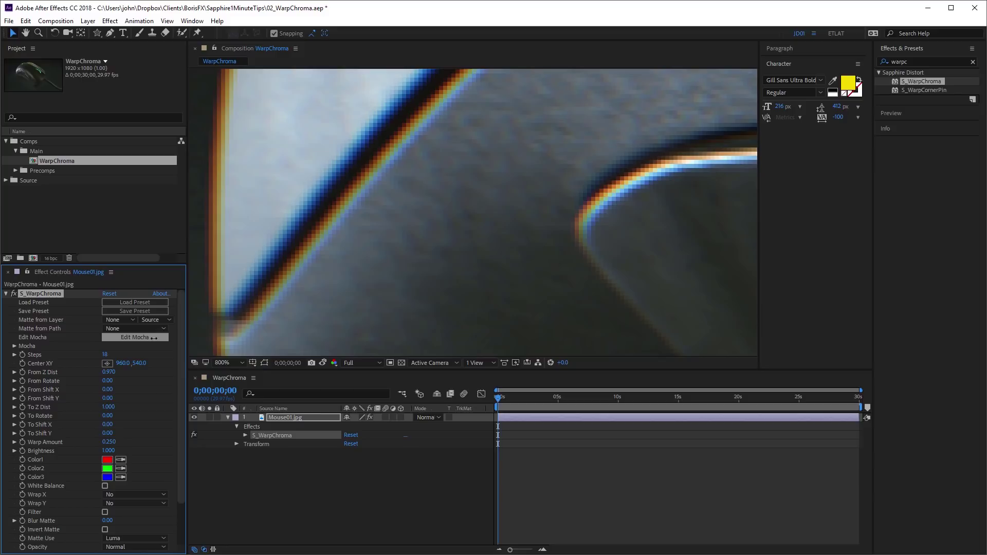
Reset S_WarpChroma to its defaults and increase its Steps to about 68 for a smoother color spread.
{"action": "left_click", "coordinate": [110, 293]}
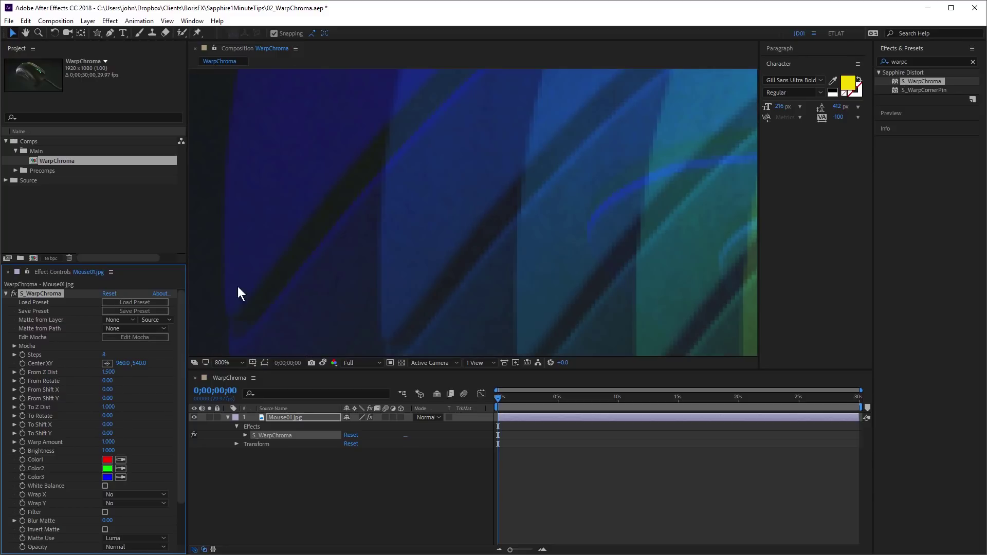
{"action": "scroll", "coordinate": [420, 288], "scroll_direction": "down", "scroll_amount": 2}
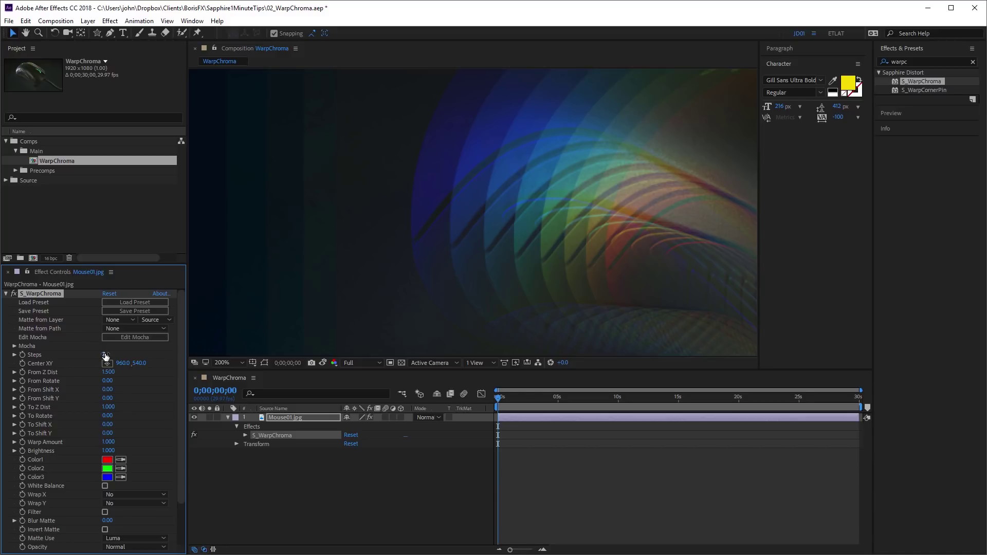
{"action": "left_click_drag", "start_coordinate": [106, 354], "coordinate": [224, 351]}
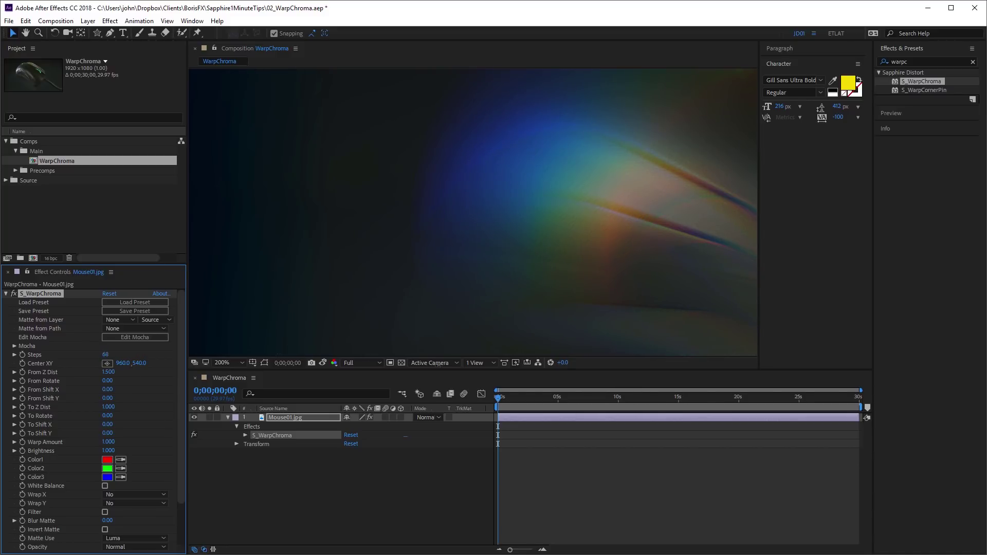
{"action": "left_click_drag", "start_coordinate": [474, 365], "coordinate": [486, 366]}
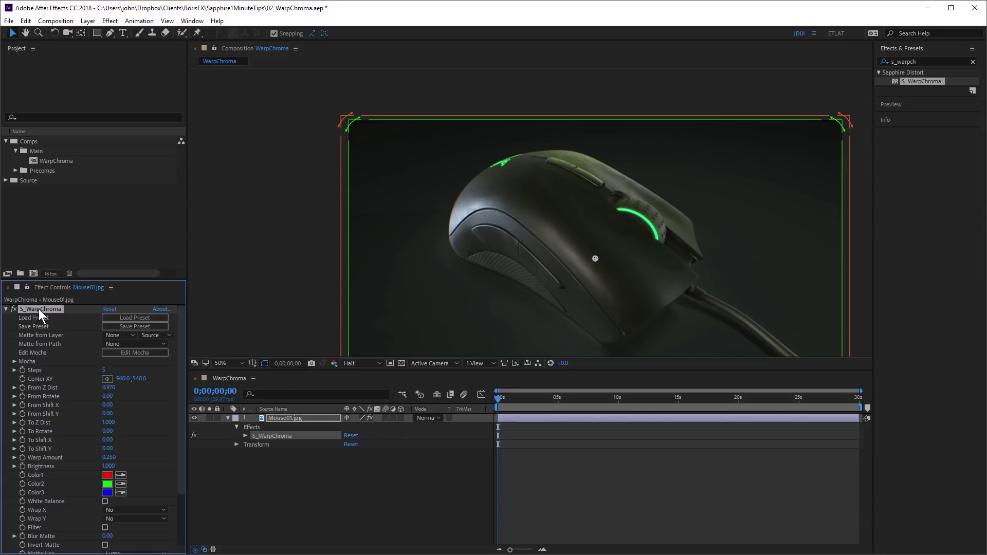
Delete S_WarpChroma from the Mouse01.jpg layer and apply the Sapphire Builder effect S_Effect instead.
{"action": "key", "text": "Delete"}
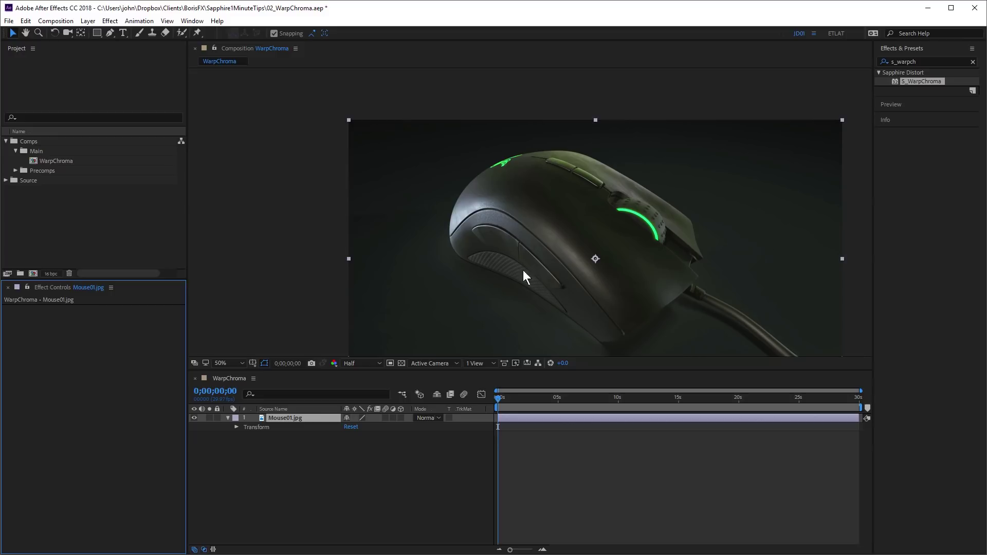
{"action": "left_click", "coordinate": [919, 61]}
{"action": "type", "text": "s_eff"}
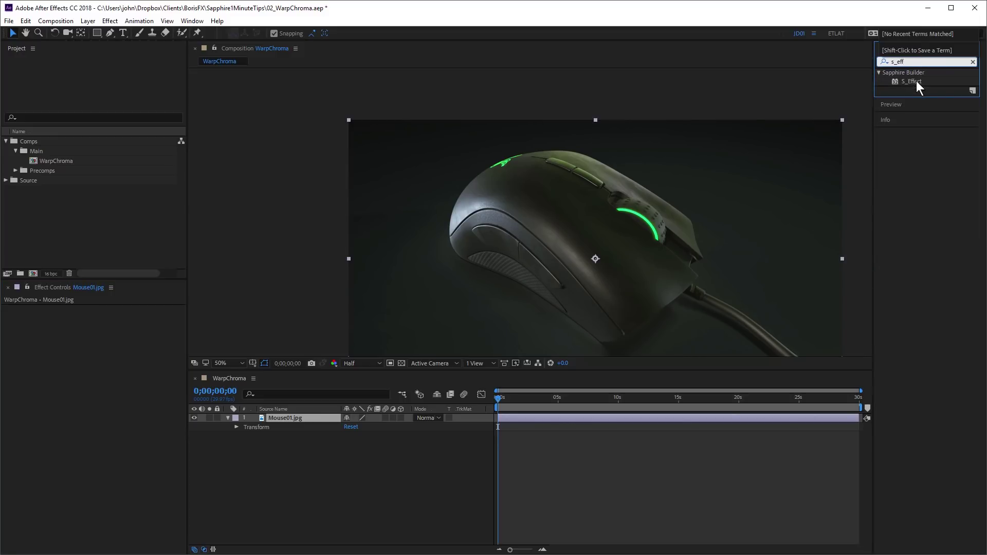
{"action": "double_click", "coordinate": [917, 81]}
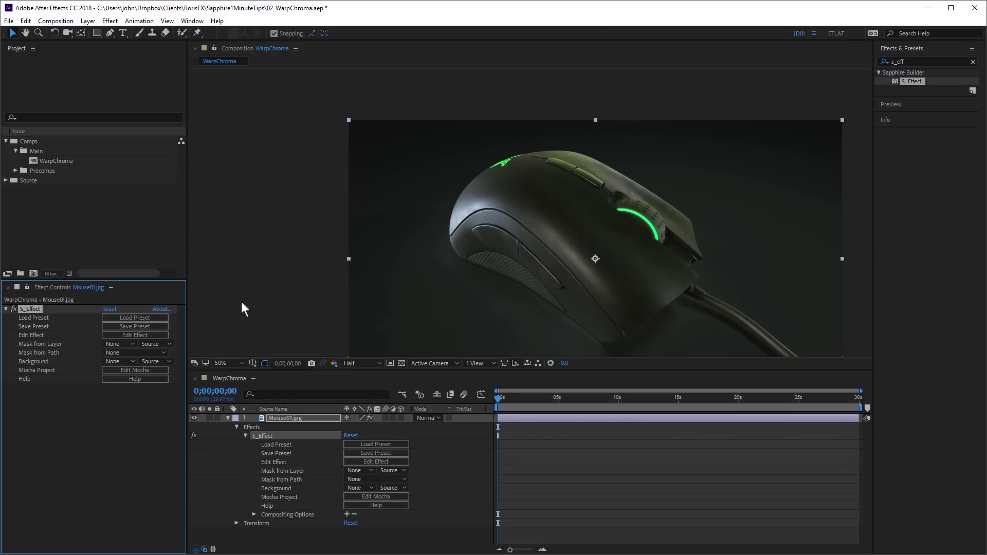
Search the S_Effect presets for "chromati" and load the Chromatic Aberration - Vignette preset.
{"action": "left_click", "coordinate": [146, 315]}
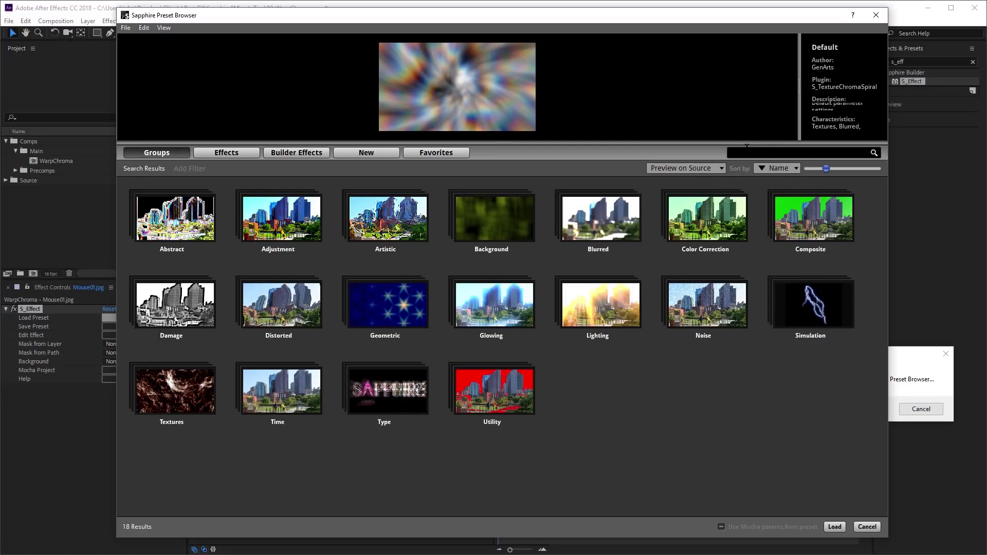
{"action": "type", "text": "c"}
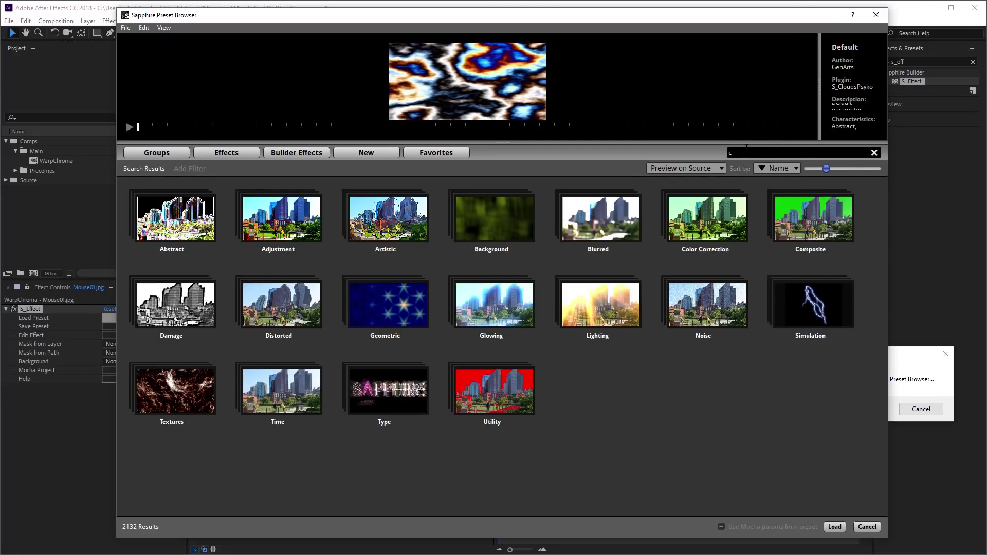
{"action": "type", "text": "hromati"}
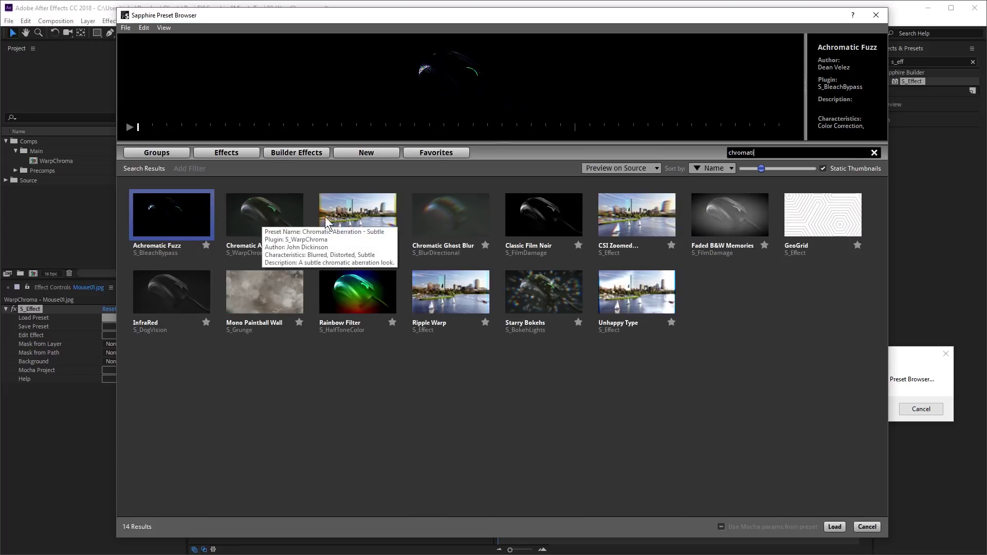
{"action": "double_click", "coordinate": [362, 205]}
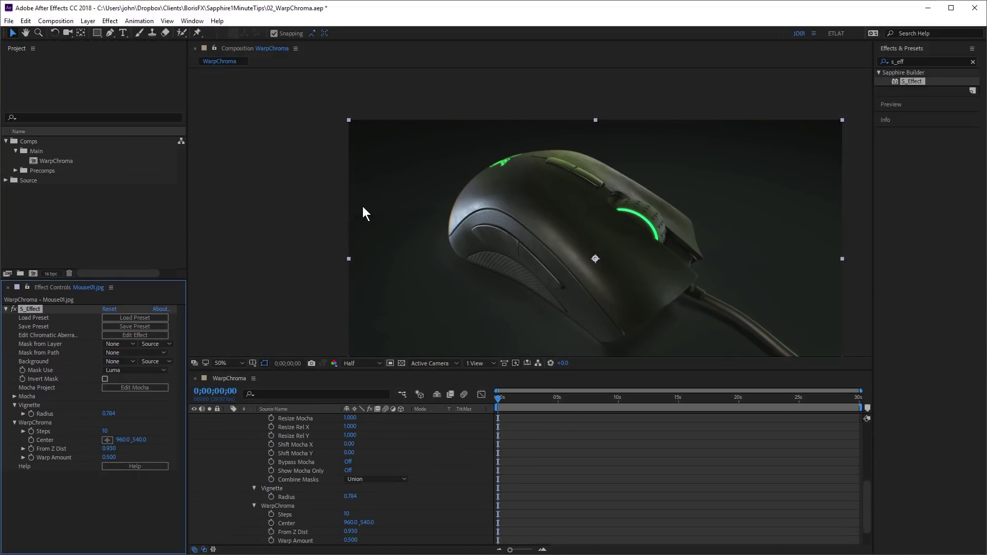
Open the loaded preset in the Effect Builder and show the parameters of the WarpChroma node, followed by the Vignette node.
{"action": "scroll", "coordinate": [528, 209], "scroll_direction": "up", "scroll_amount": 4}
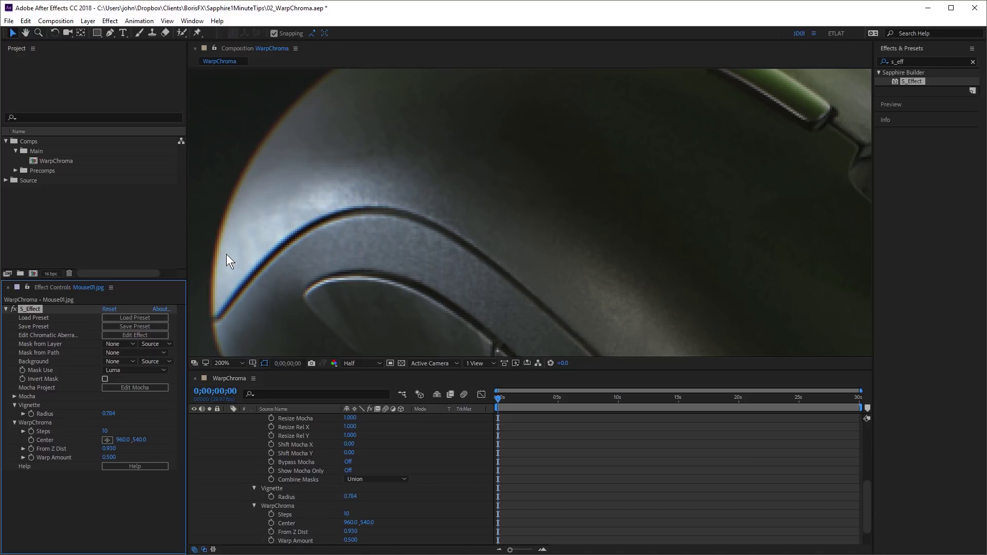
{"action": "left_click", "coordinate": [148, 334]}
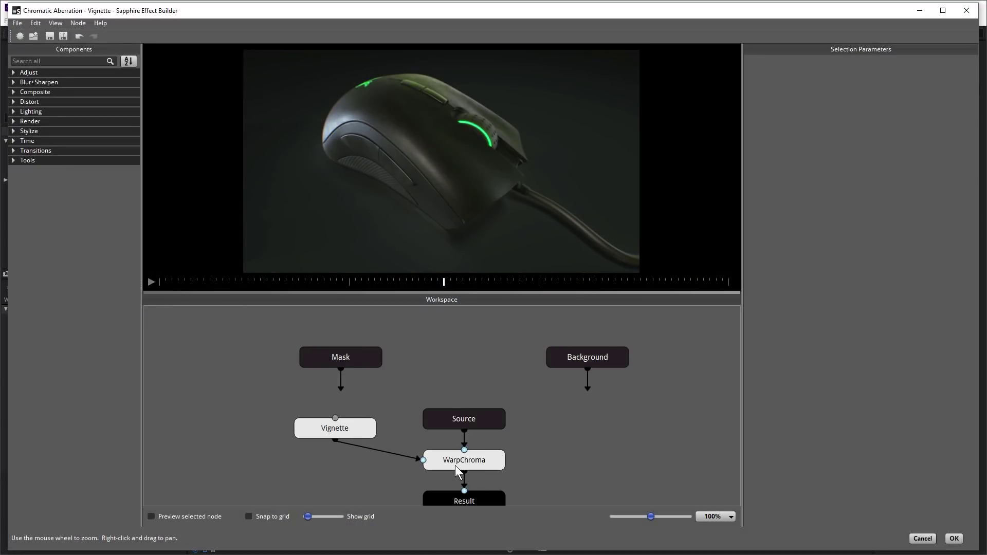
{"action": "left_click", "coordinate": [449, 461]}
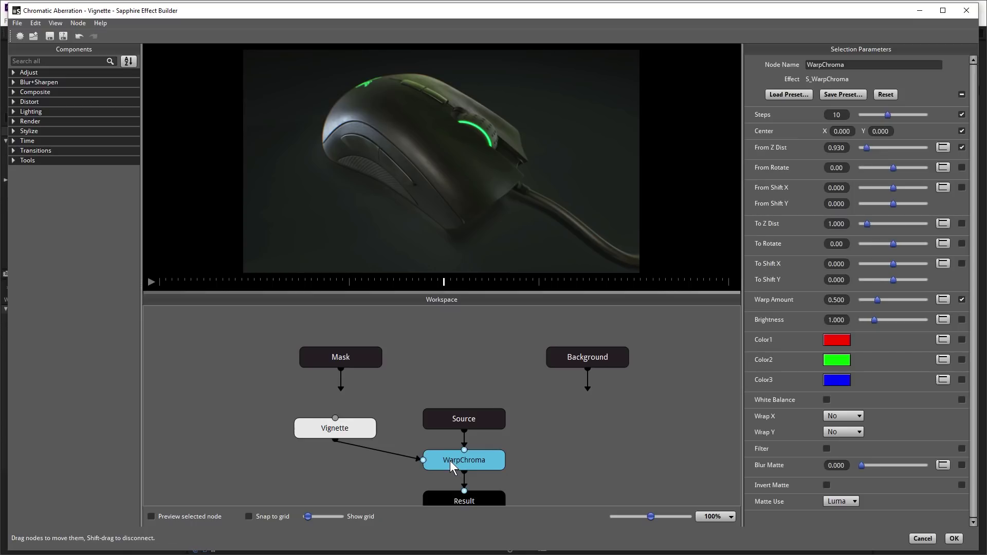
{"action": "left_click", "coordinate": [353, 430]}
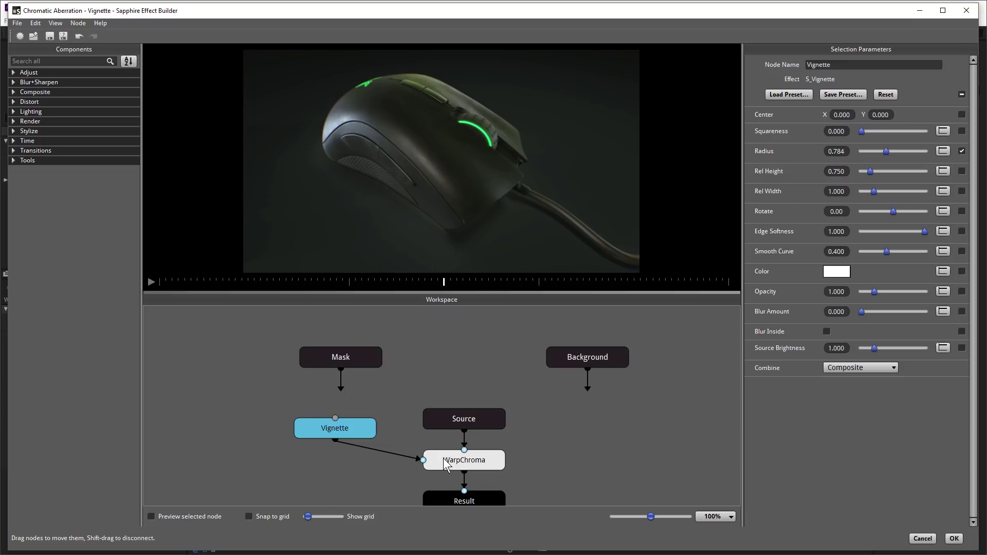
Preview the Vignette node on its own, return to the full result, and reduce the vignette Radius to about 0.58.
{"action": "left_click", "coordinate": [152, 516]}
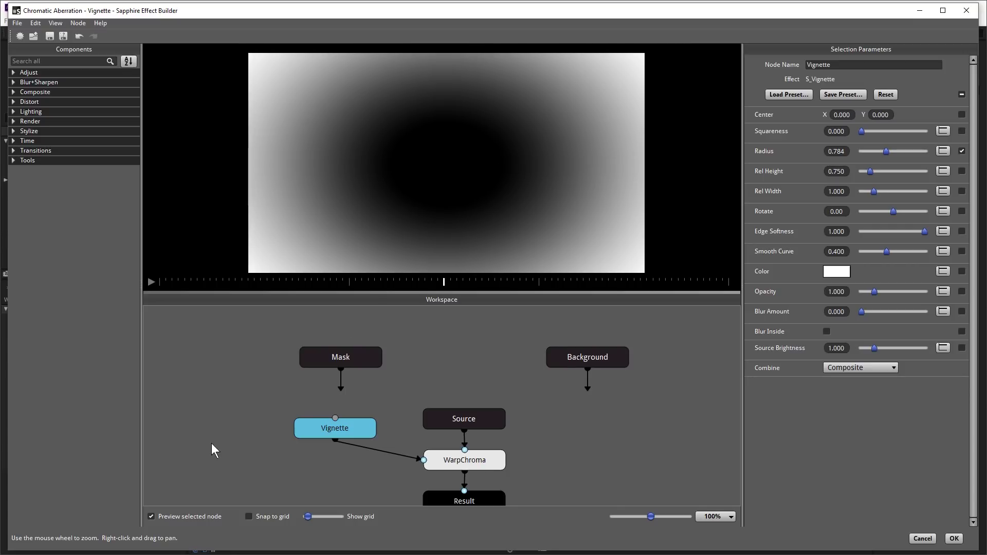
{"action": "left_click", "coordinate": [152, 513]}
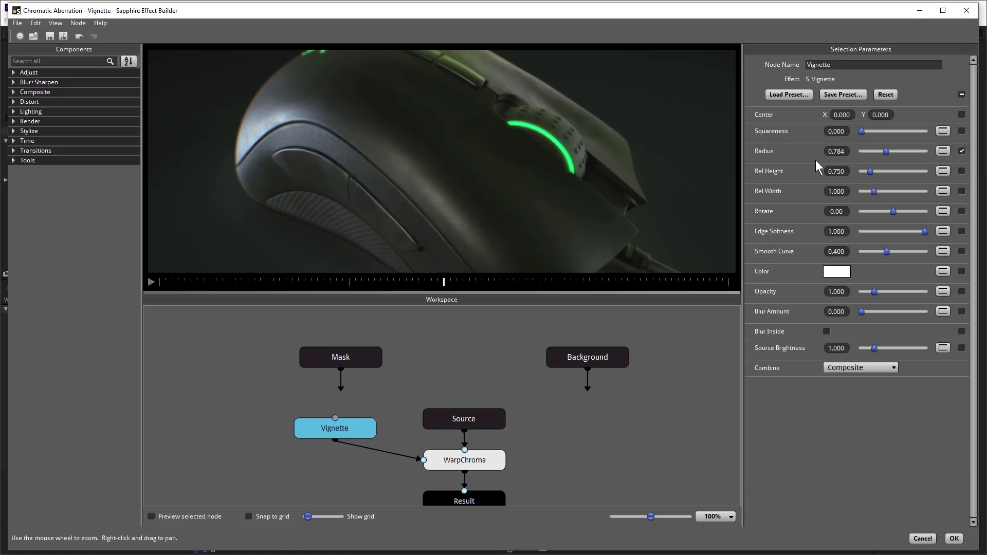
{"action": "mouse_move", "coordinate": [886, 151]}
{"action": "left_mouse_down"}
{"action": "mouse_move", "coordinate": [915, 148]}
{"action": "mouse_move", "coordinate": [865, 160]}
{"action": "mouse_move", "coordinate": [883, 158]}
{"action": "left_mouse_up"}
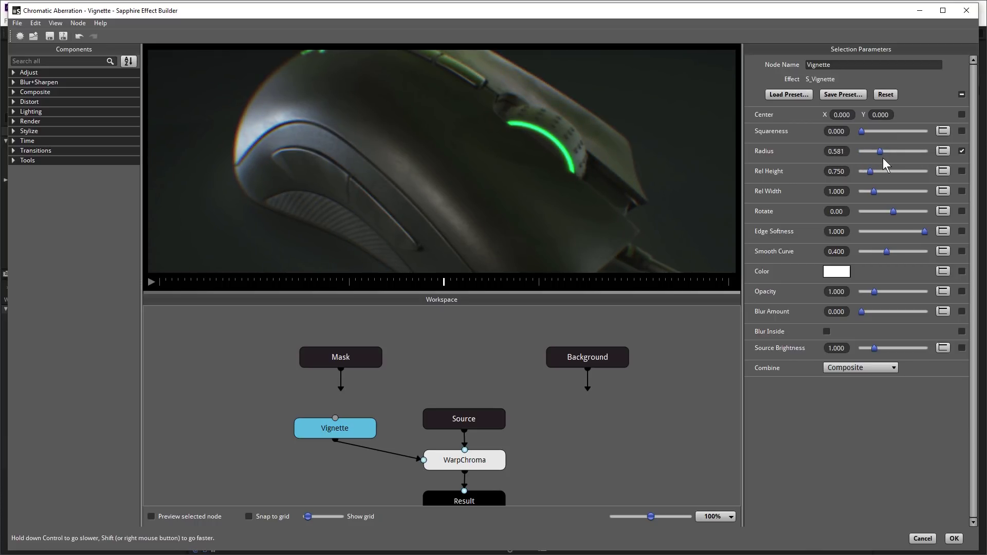